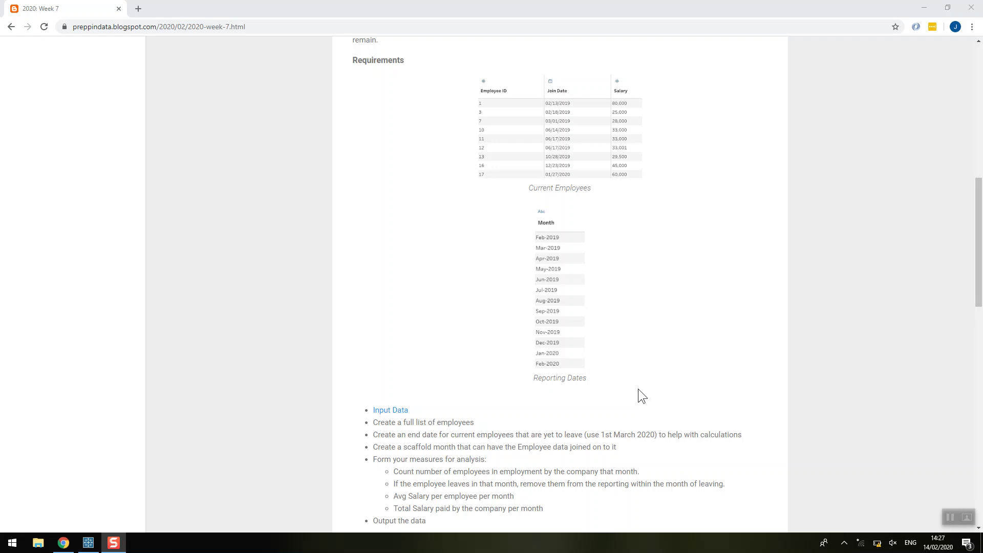
# - Switch to Tableau Prep Builder and compare the field types in the Current Employees and Leavers inputs, especially Salary
pyautogui.click(89, 543)
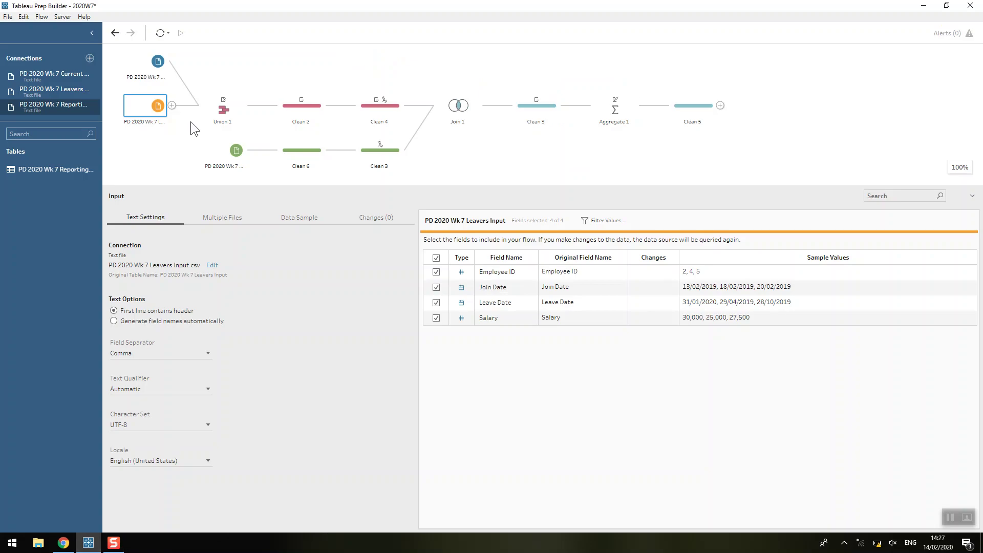
pyautogui.click(151, 66)
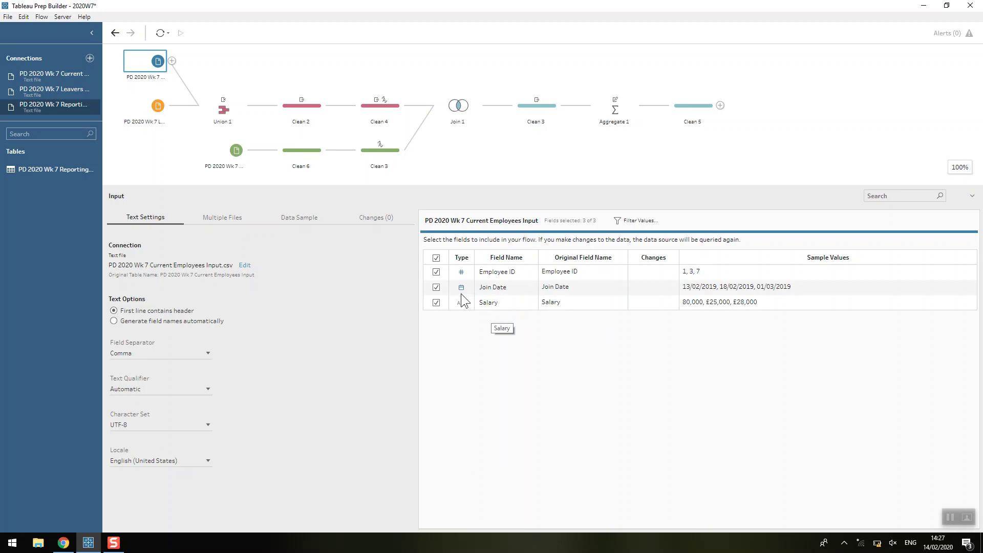
pyautogui.click(132, 116)
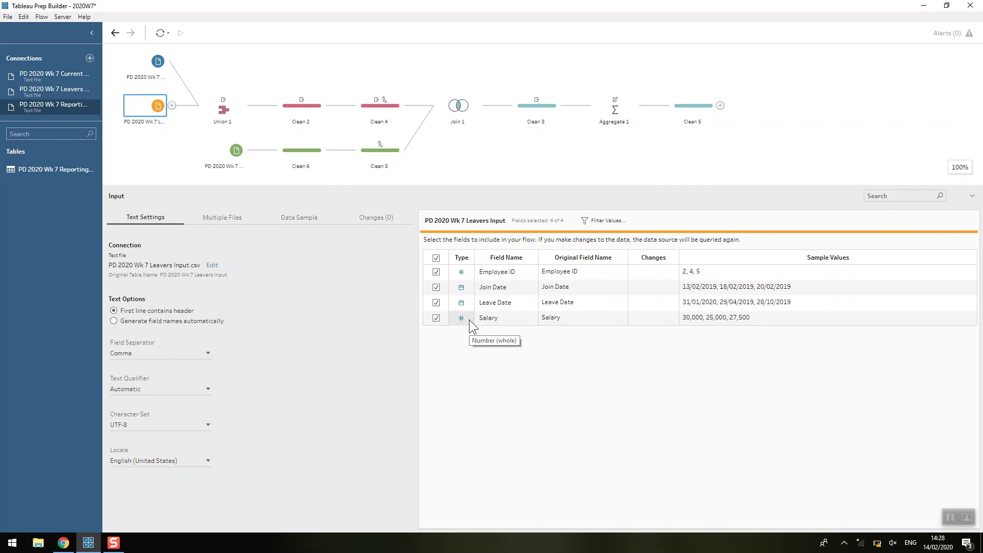
pyautogui.click(154, 67)
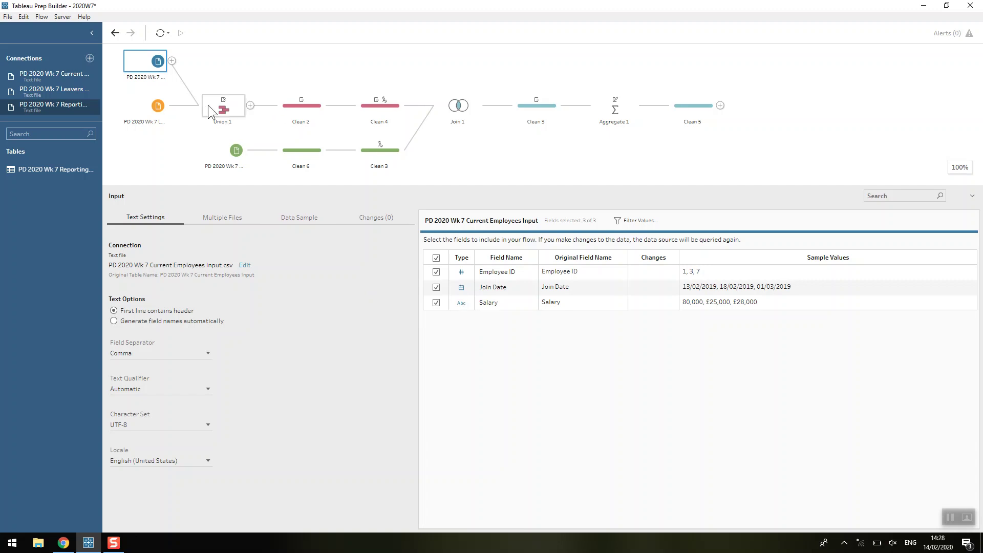
pyautogui.moveTo(148, 77)
pyautogui.mouseDown()
pyautogui.moveTo(153, 124)
pyautogui.moveTo(176, 112)
pyautogui.moveTo(149, 63)
pyautogui.mouseUp()
# - Inspect the null Leave Date rows and the Salary field in Union 1, briefly viewing the Salary calculation in Clean 2
pyautogui.click(218, 115)
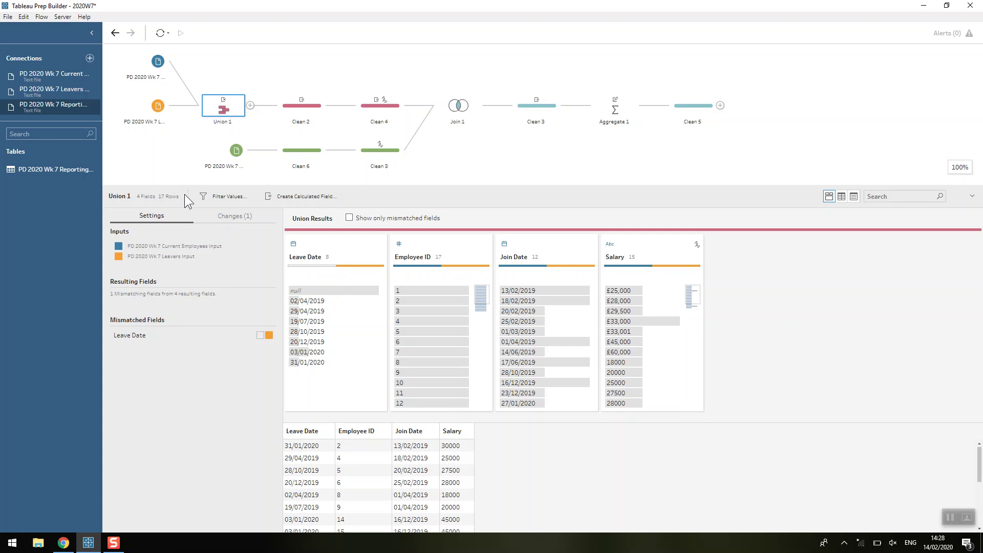
pyautogui.click(328, 290)
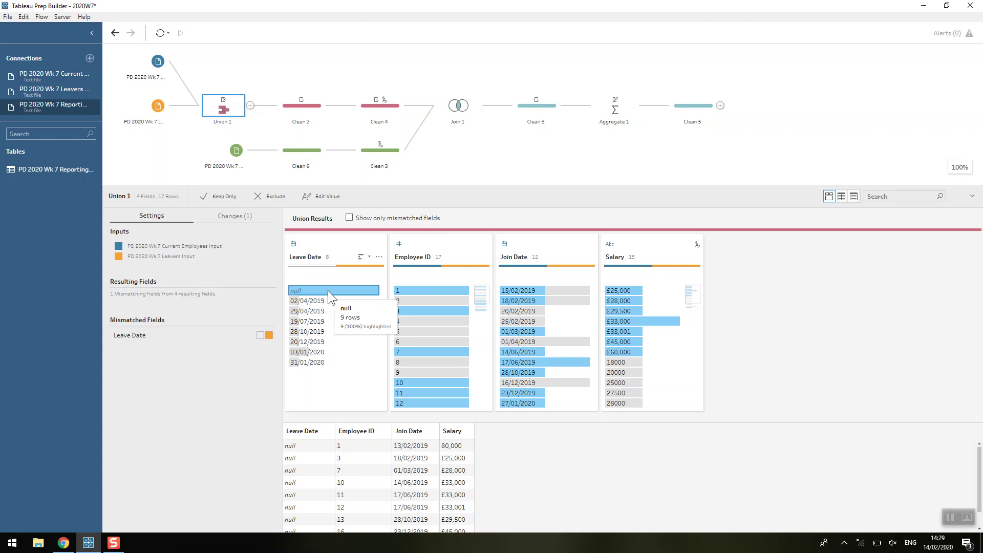
pyautogui.click(290, 112)
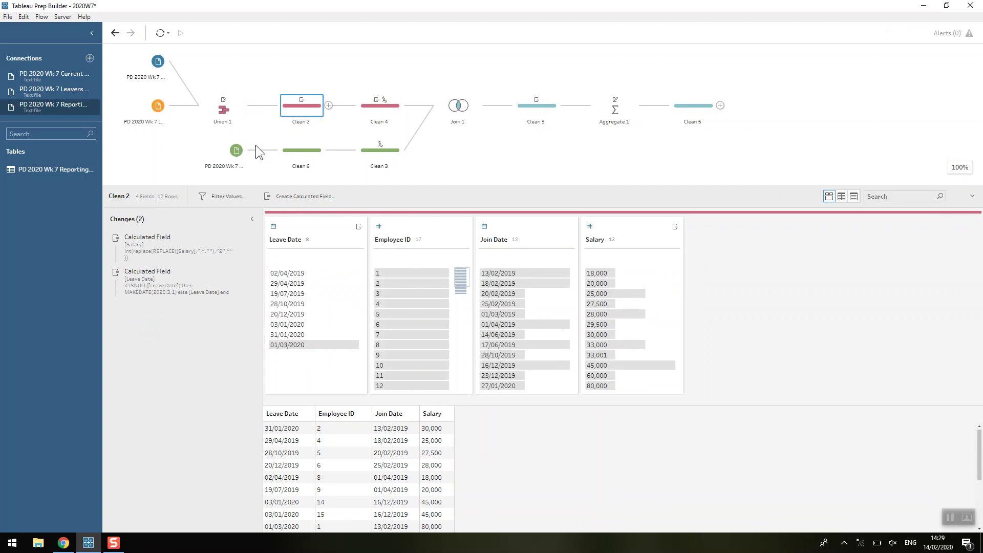
pyautogui.doubleClick(184, 242)
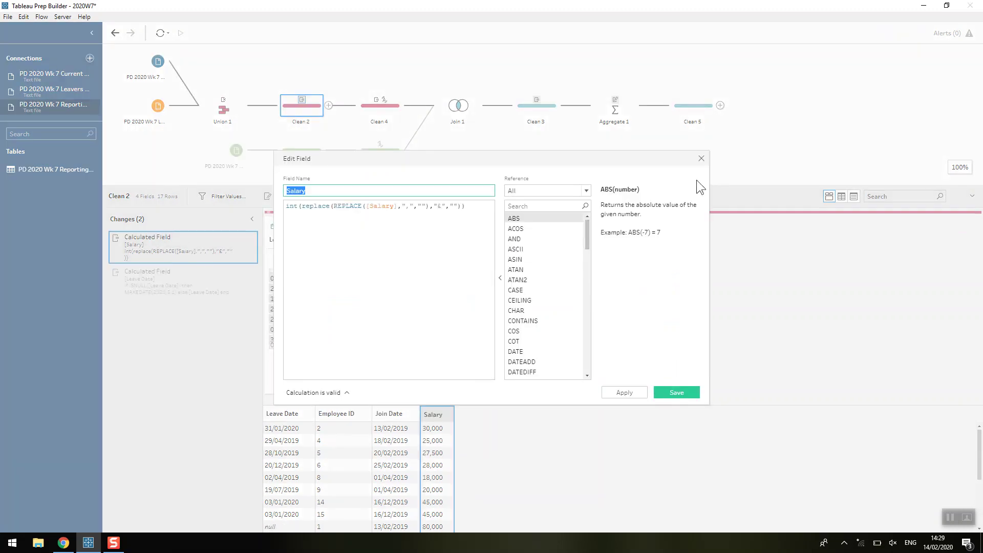
pyautogui.click(700, 158)
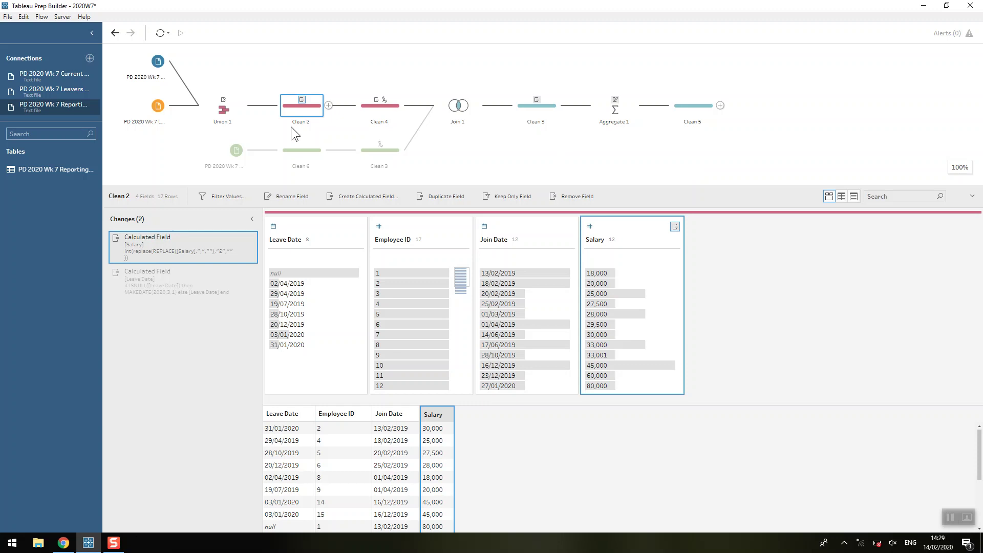
pyautogui.click(214, 112)
pyautogui.moveTo(696, 245)
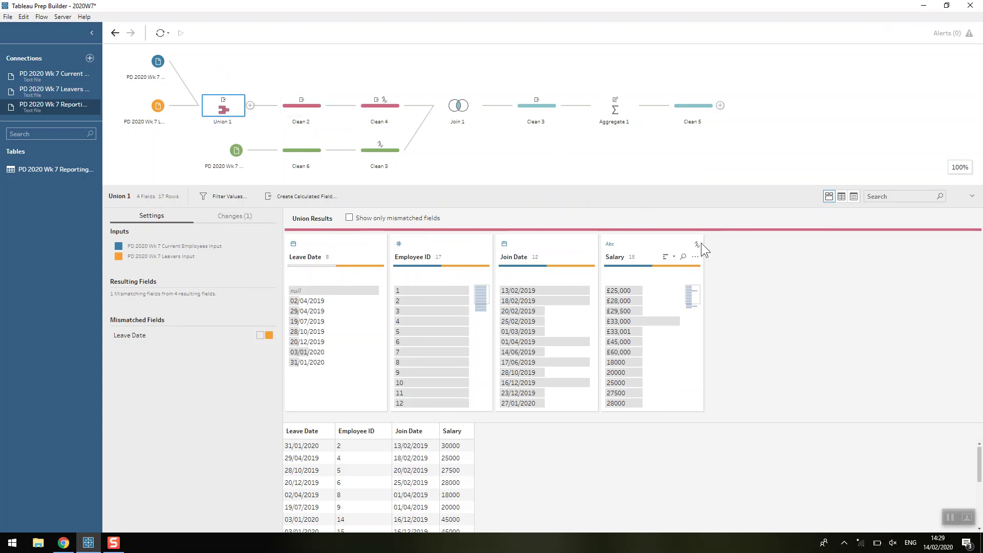
# - Examine the Salary calculation in Clean 2, covering its nested REPLACE functions and the int conversion, and close it without changes
pyautogui.click(290, 103)
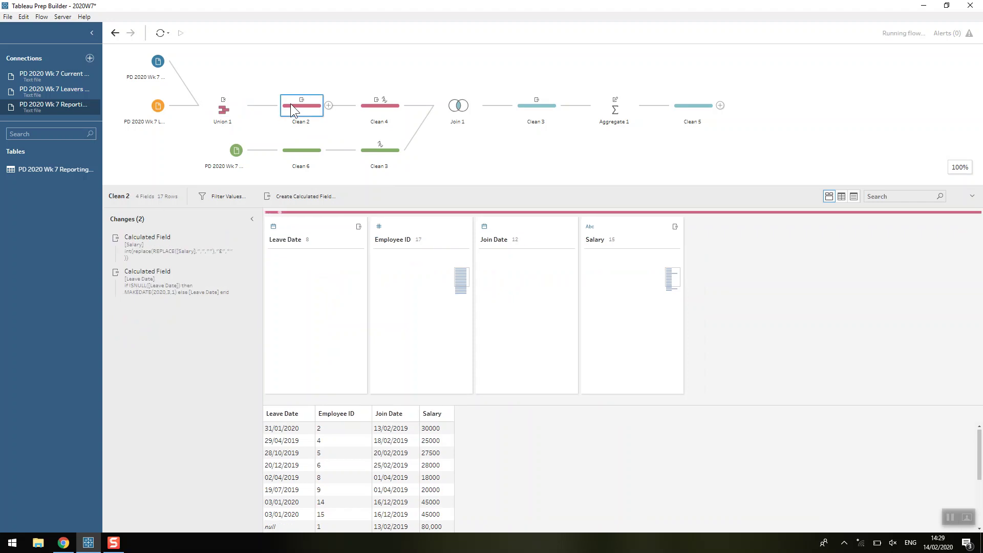
pyautogui.doubleClick(172, 246)
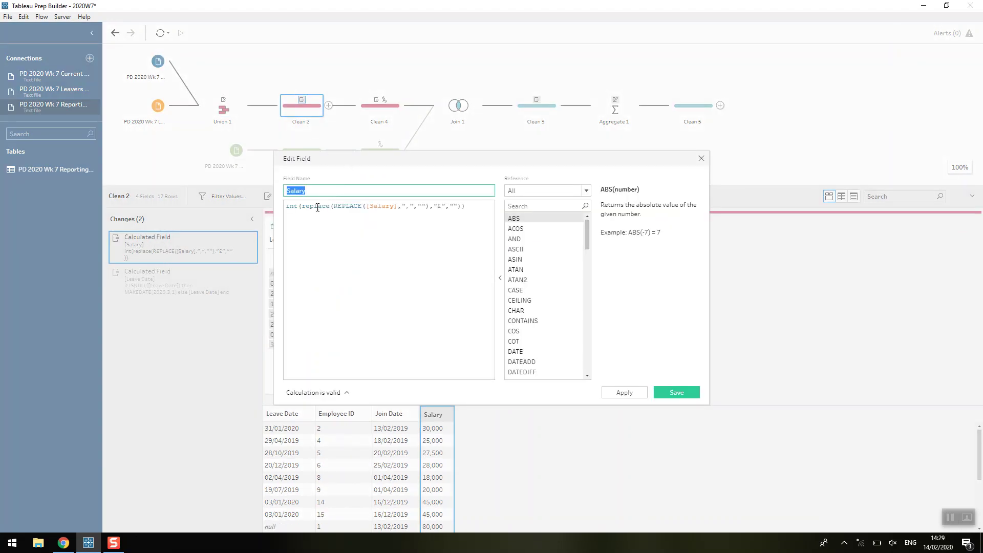
pyautogui.click(310, 191)
pyautogui.moveTo(335, 206); pyautogui.dragTo(424, 209)
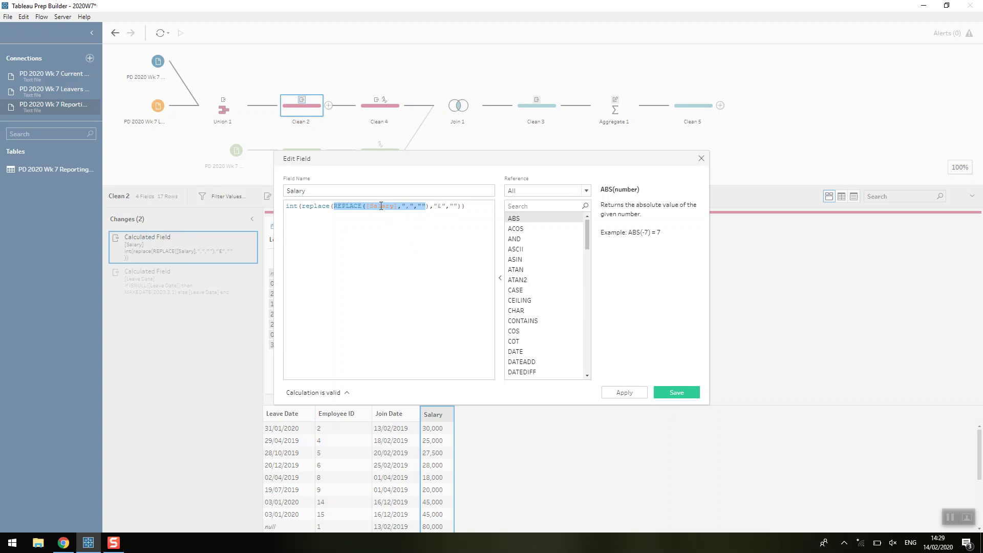
pyautogui.click(414, 208)
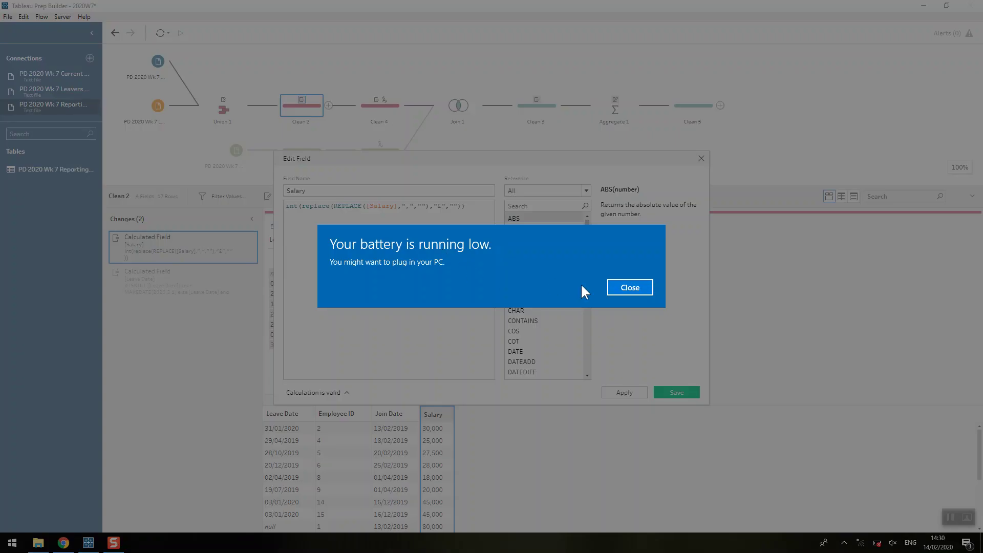
pyautogui.click(619, 290)
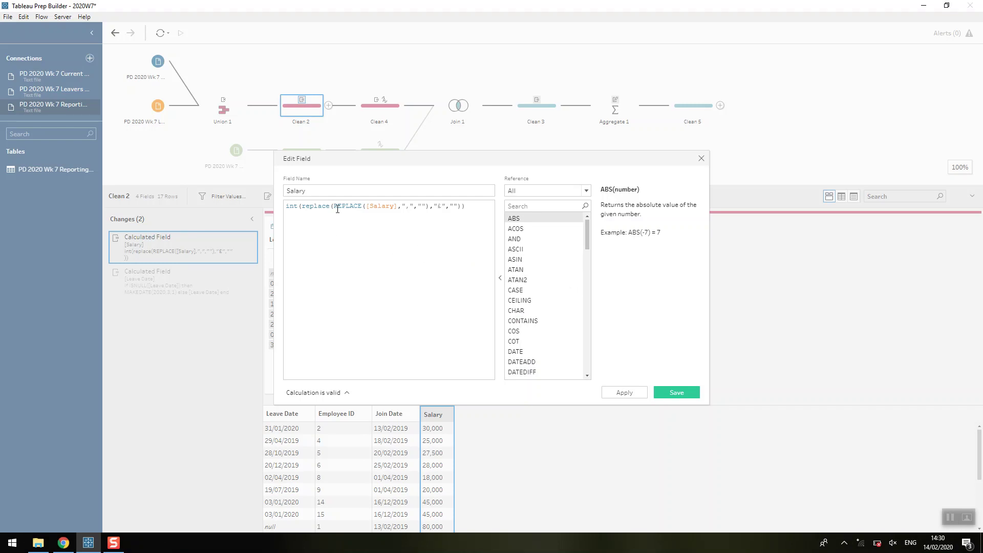
pyautogui.moveTo(335, 208); pyautogui.dragTo(441, 205)
pyautogui.moveTo(287, 206); pyautogui.dragTo(298, 207)
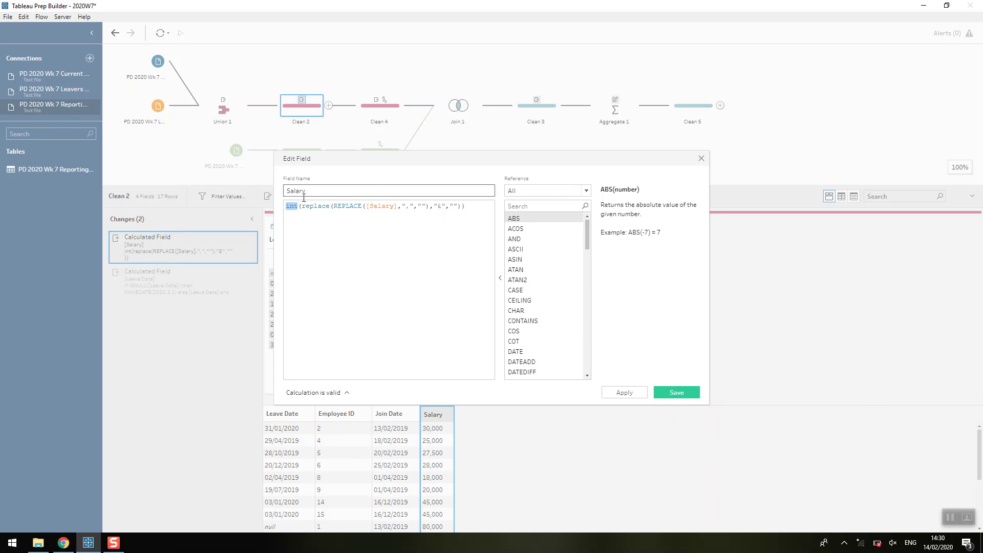
pyautogui.click(300, 207)
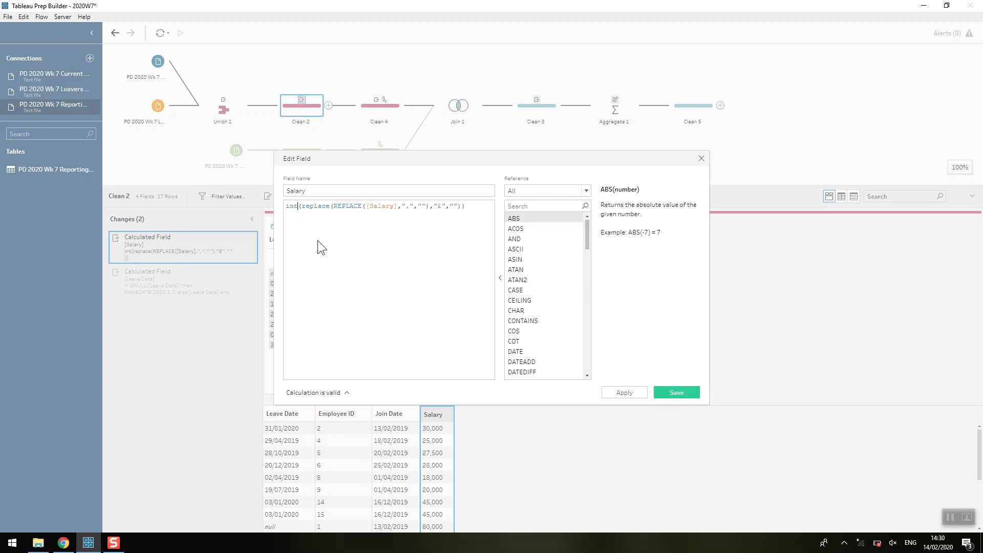
pyautogui.click(702, 159)
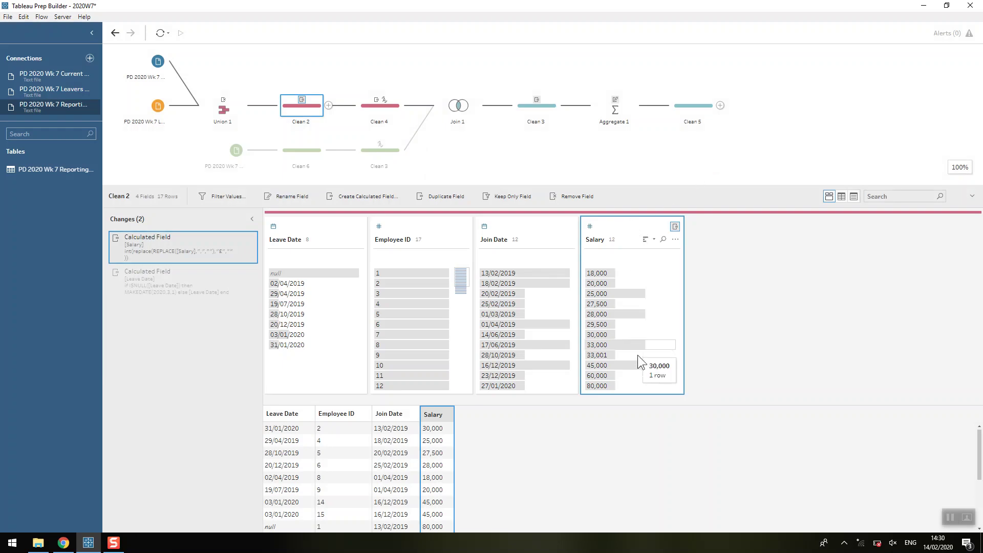
# - Review the Leave Date calculation in Clean 2 that handles null dates with MAKEDATE, and close it without changes
pyautogui.click(162, 278)
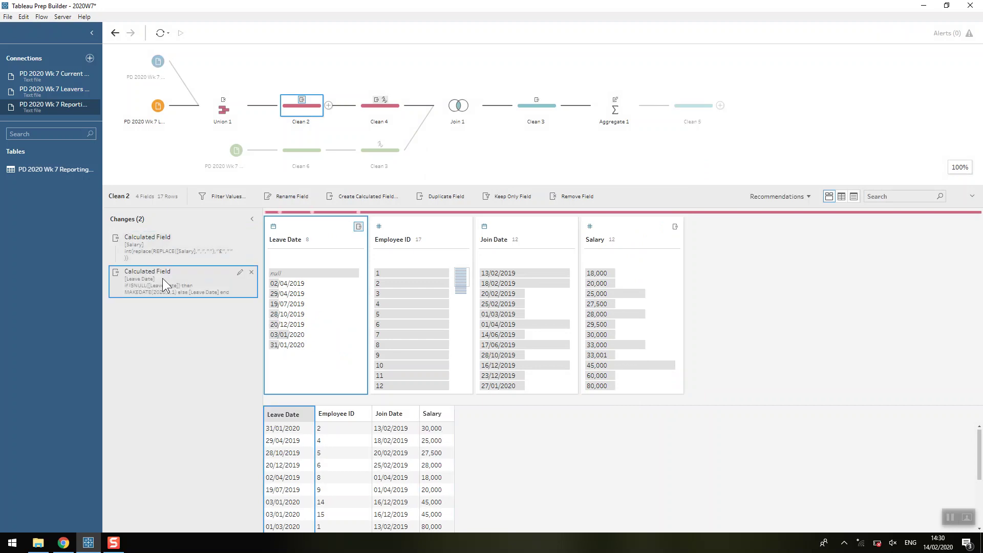
pyautogui.doubleClick(156, 278)
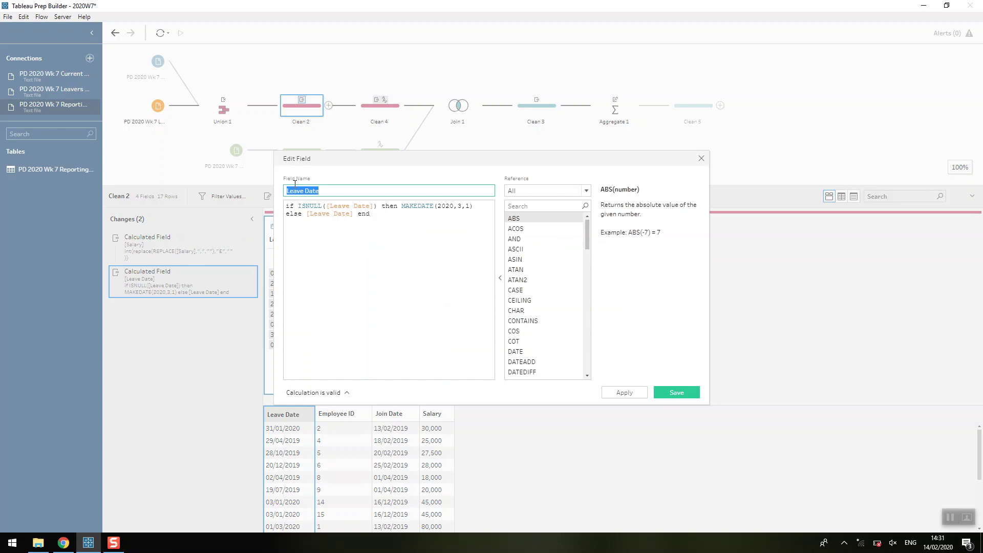
pyautogui.click(376, 207)
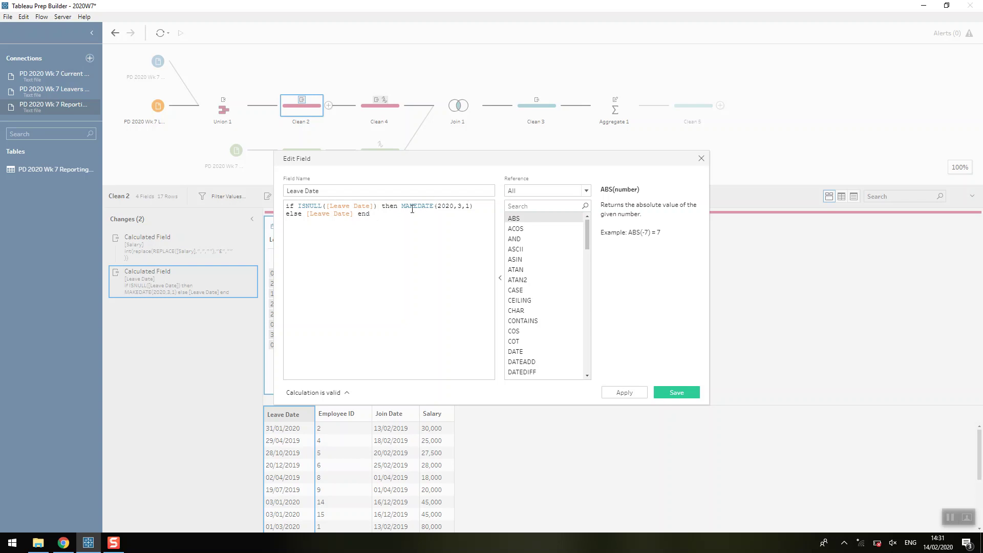
pyautogui.click(700, 159)
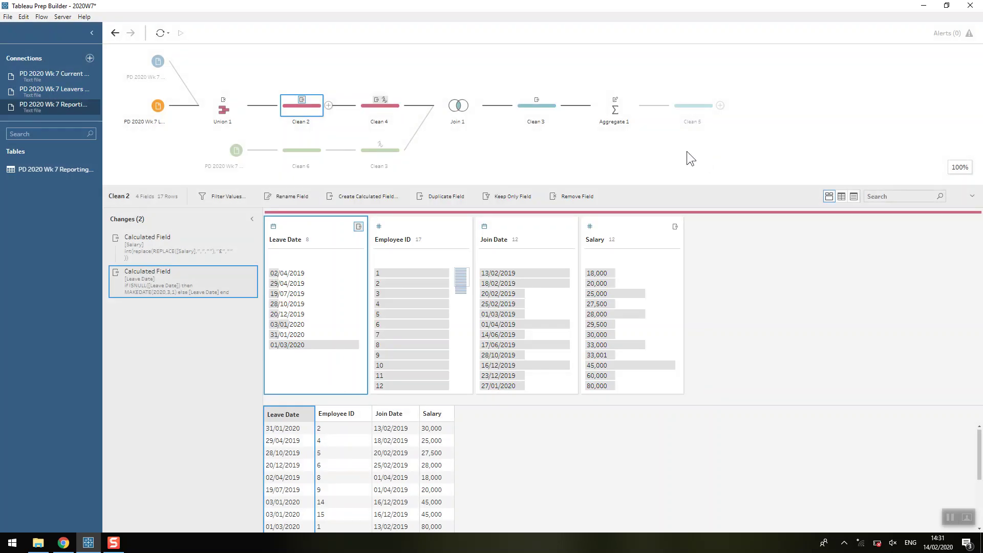
# - Trace the Month field from the Reporting Date input through Clean 6 to its type change in the green Clean 3 step
pyautogui.click(238, 150)
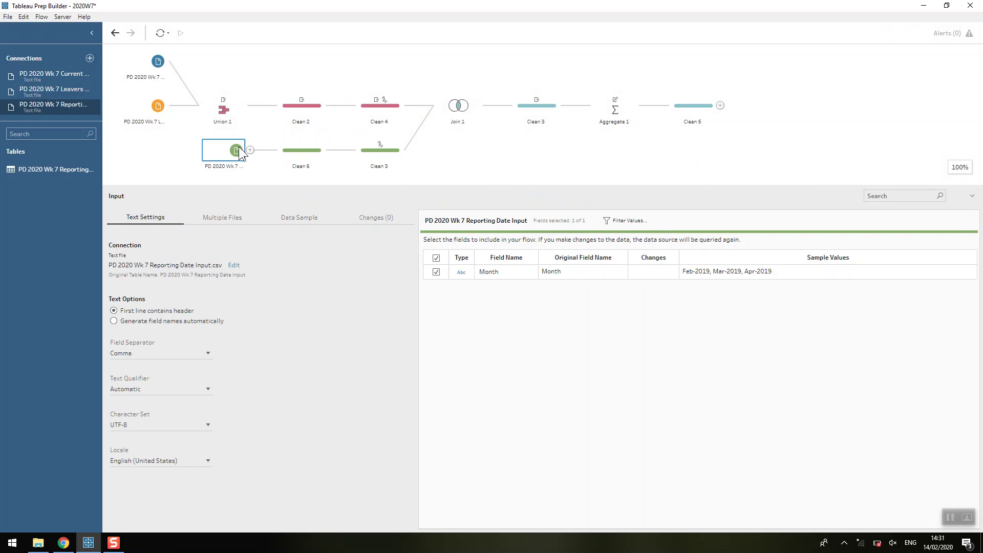
pyautogui.click(308, 148)
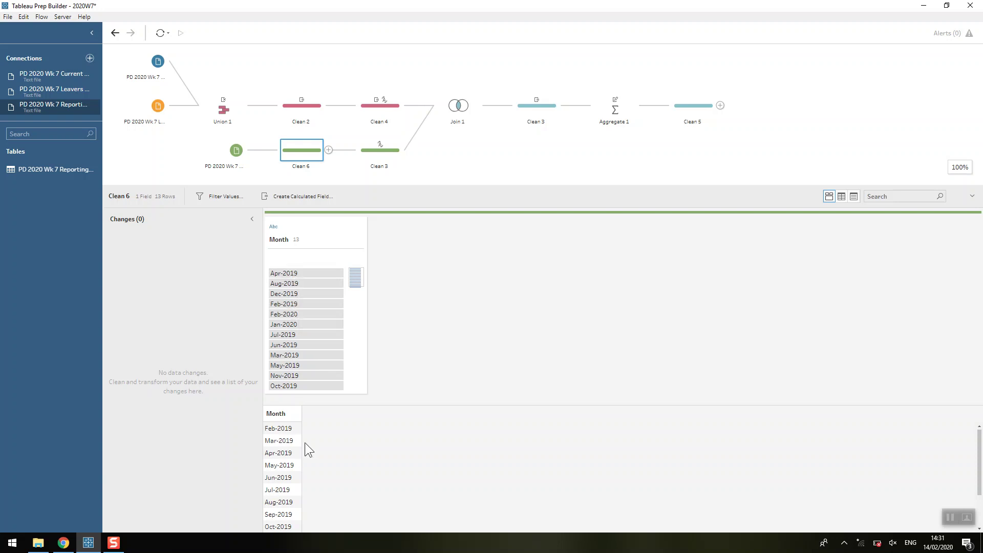
pyautogui.scroll(-2, 285, 443)
pyautogui.scroll(2, 285, 443)
pyautogui.click(369, 150)
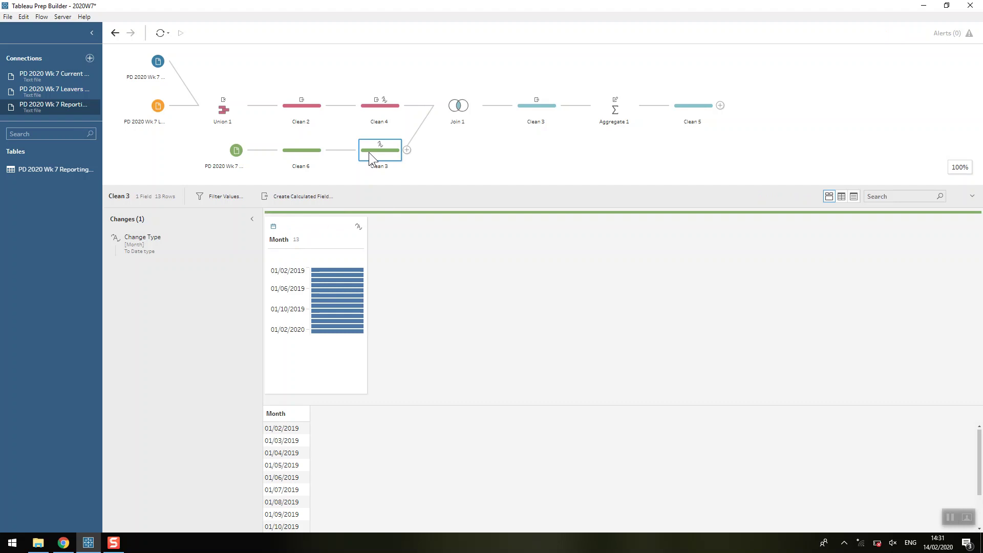
# - Review the Joining Month and Leaving Month DATETRUNC calculations in Clean 4, closing each without changes
pyautogui.click(365, 110)
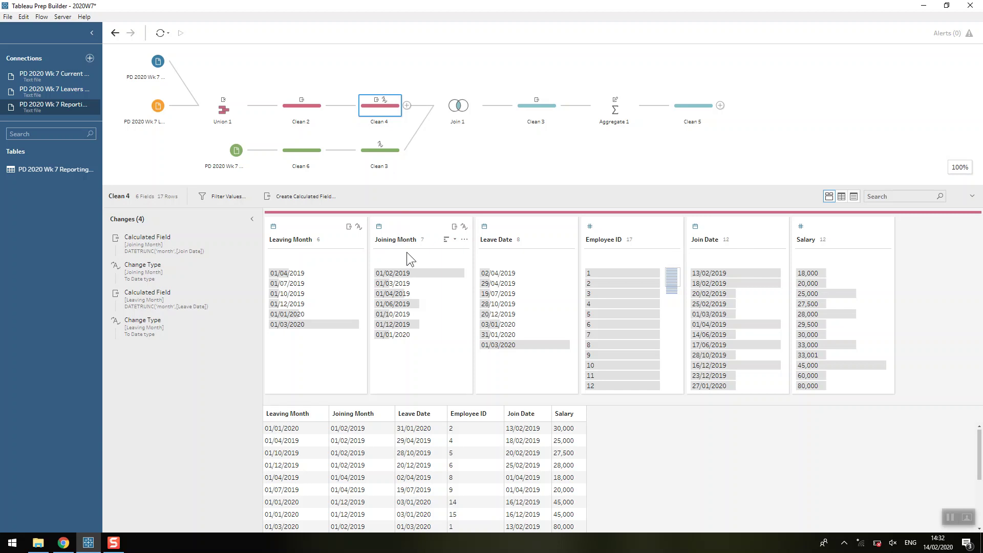
pyautogui.doubleClick(187, 244)
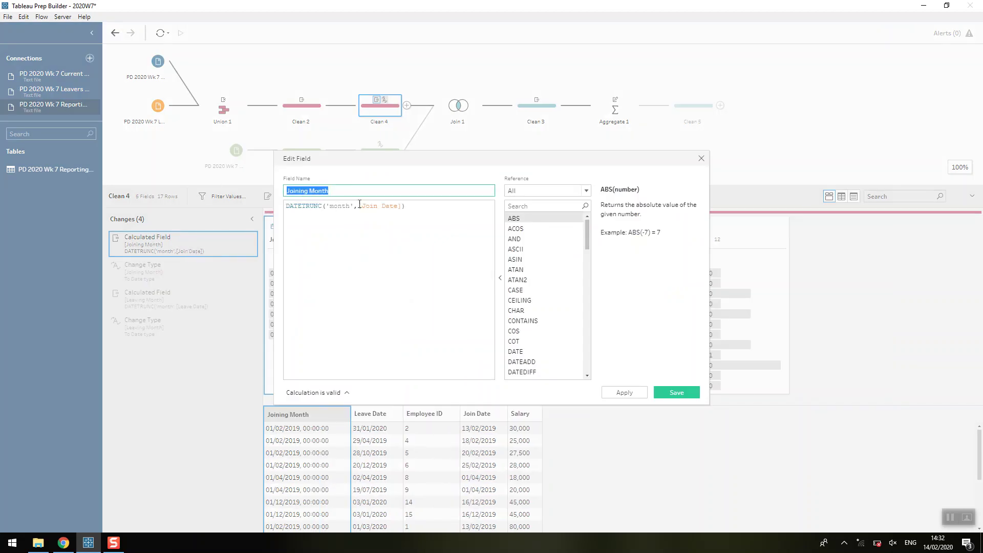
pyautogui.click(701, 159)
pyautogui.doubleClick(161, 308)
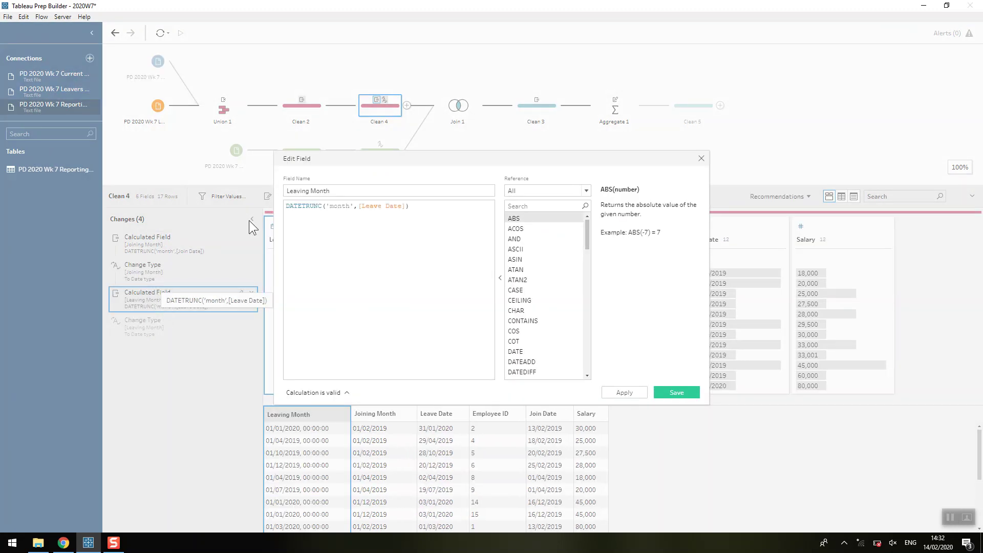
pyautogui.click(700, 160)
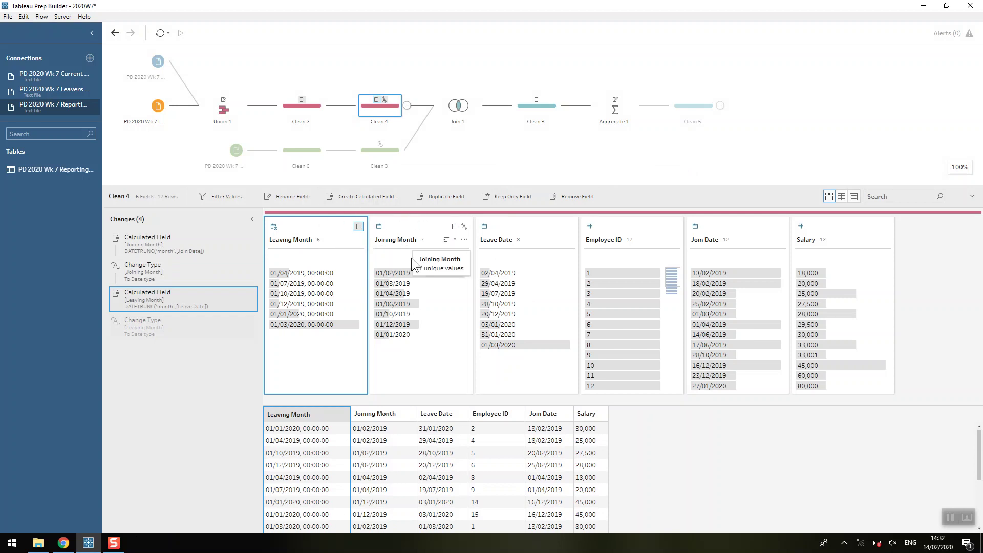
# - Compare the Leave Date, Join Date and Joining Month values in the first data row of Clean 4
pyautogui.click(433, 429)
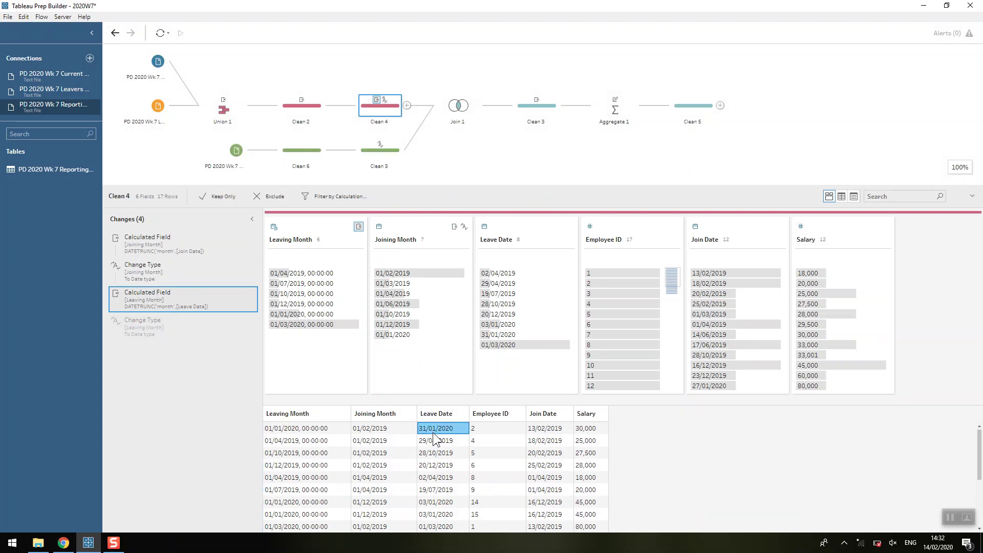
pyautogui.click(542, 429)
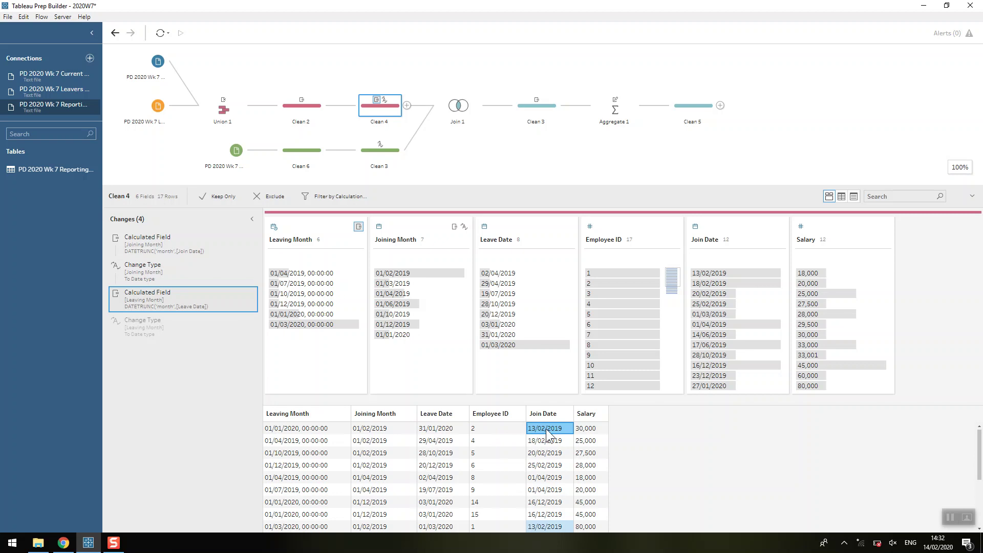
pyautogui.click(355, 429)
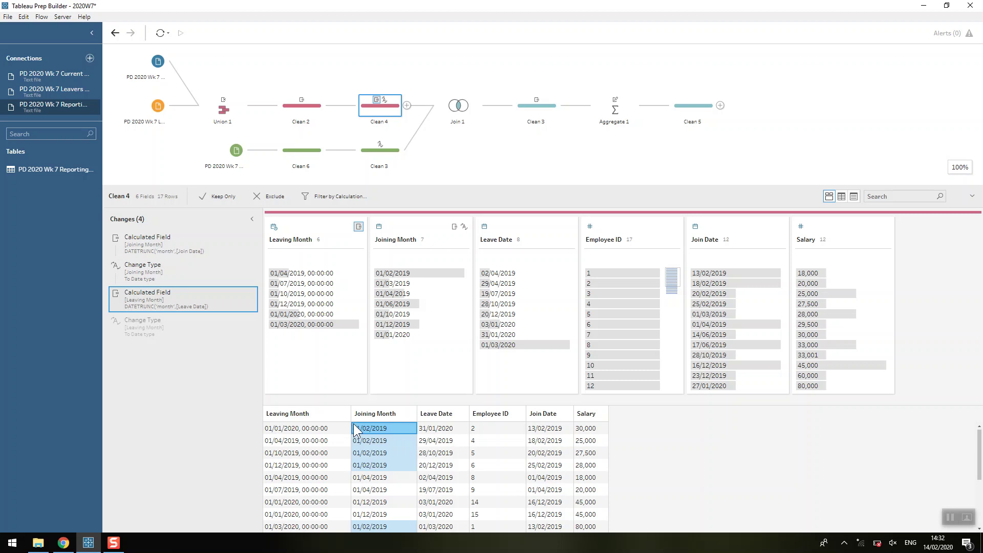
# - Examine the join clauses of Join 1, opening the one between Joining Month and Month and closing it without changes
pyautogui.click(443, 105)
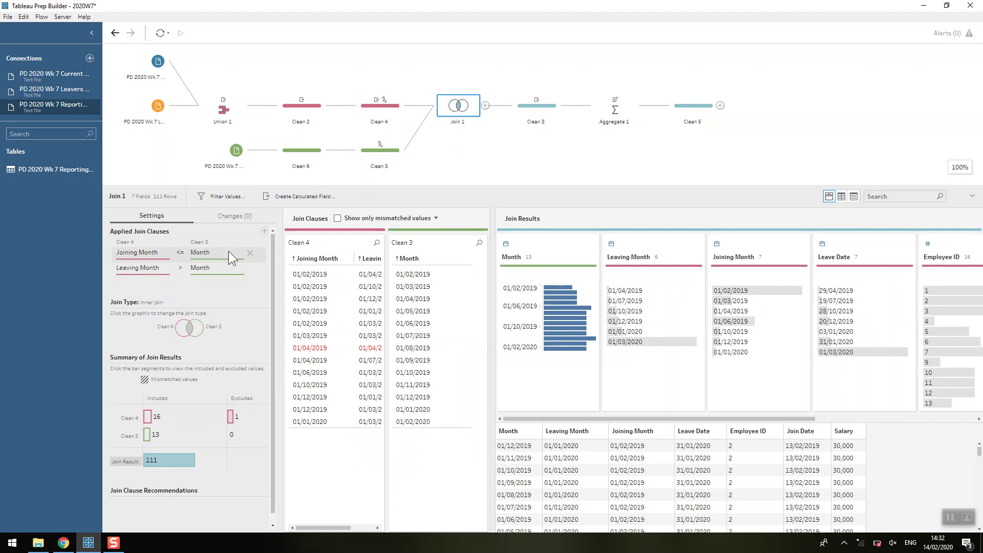
pyautogui.click(198, 254)
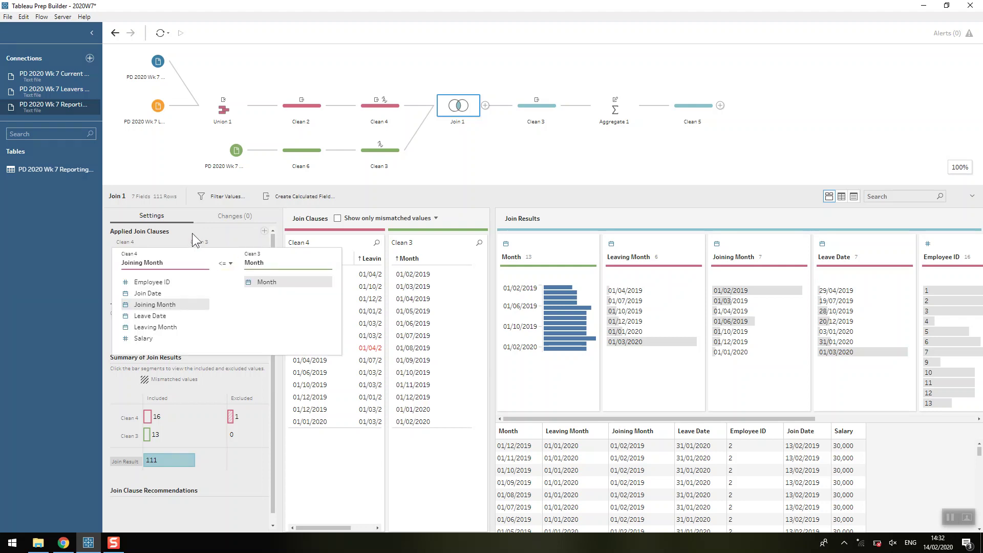
pyautogui.click(192, 233)
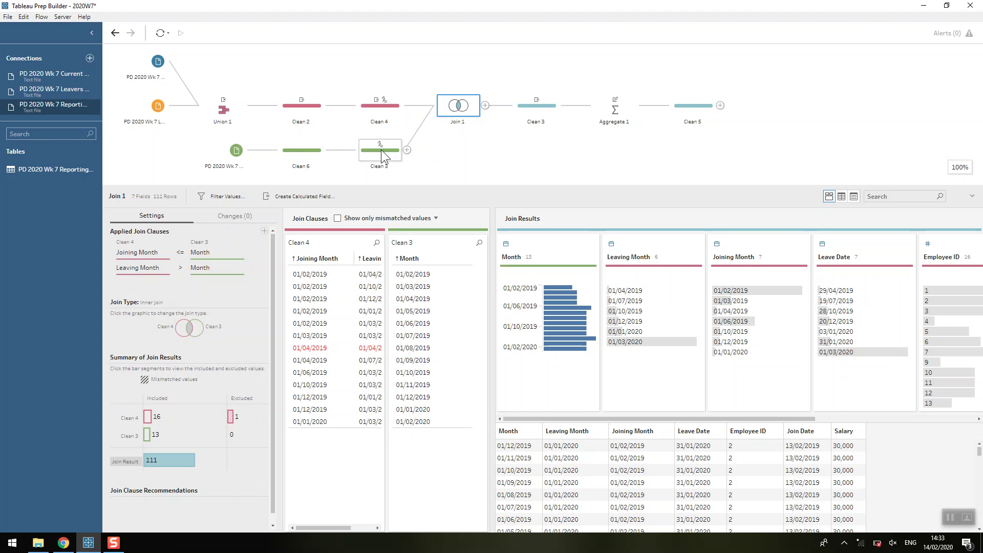
# - Review the Join 1 clause between Leaving Month and Month and its available operators, keeping the > operator
pyautogui.click(162, 275)
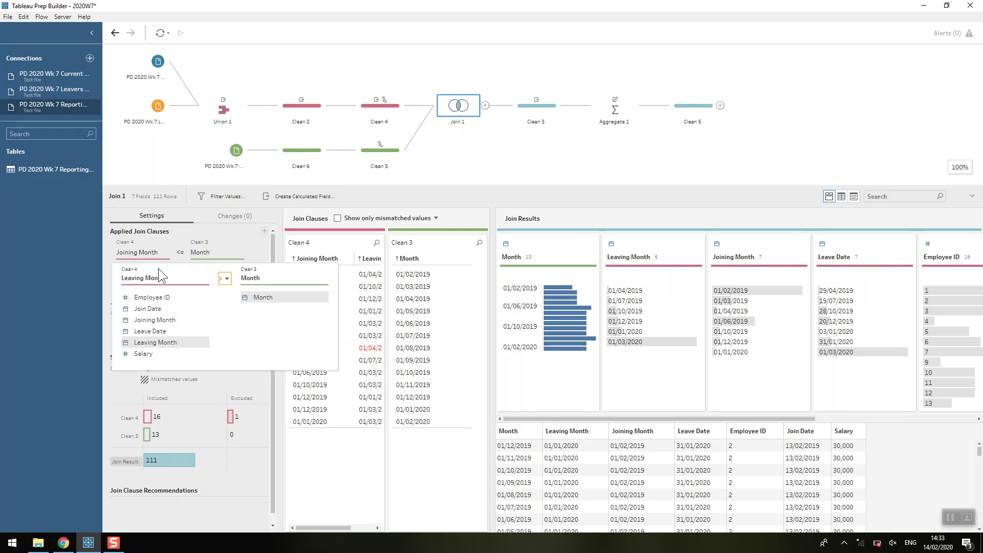
pyautogui.click(213, 237)
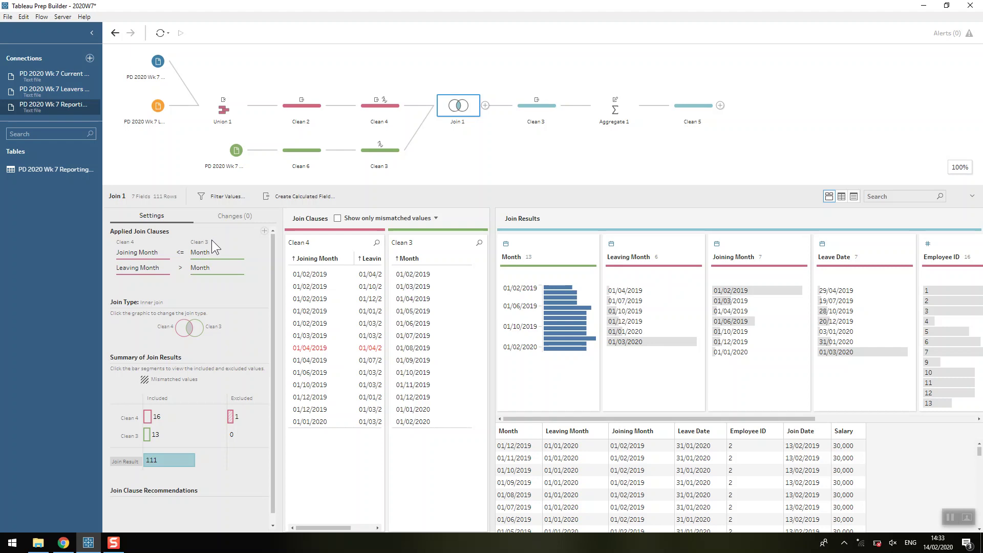
pyautogui.click(180, 268)
pyautogui.click(226, 278)
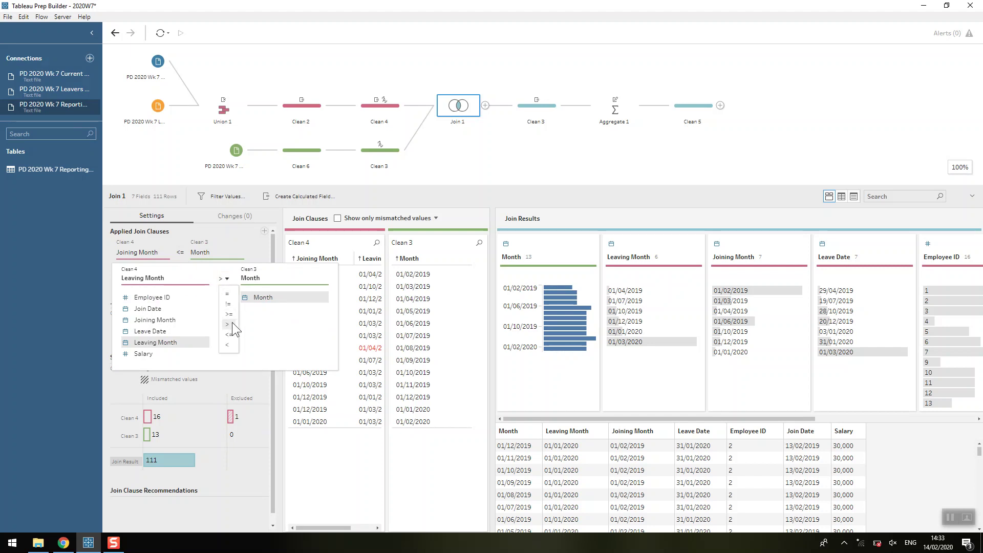
pyautogui.click(232, 323)
pyautogui.click(219, 236)
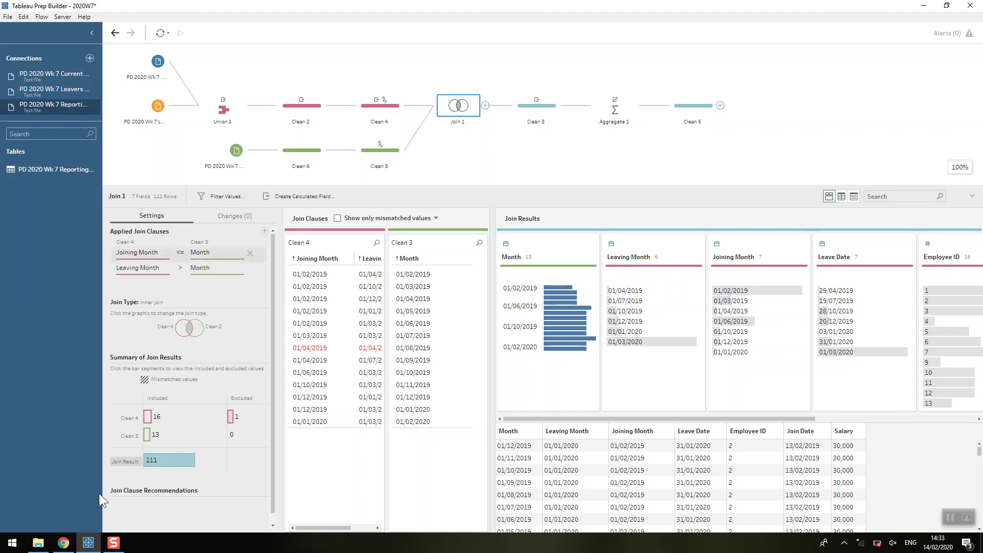
# - Switch to the challenge page in Chrome, highlight the requirement about employees leaving in the month, and return to Tableau Prep Builder
pyautogui.click(63, 543)
pyautogui.scroll(-1, 337, 433)
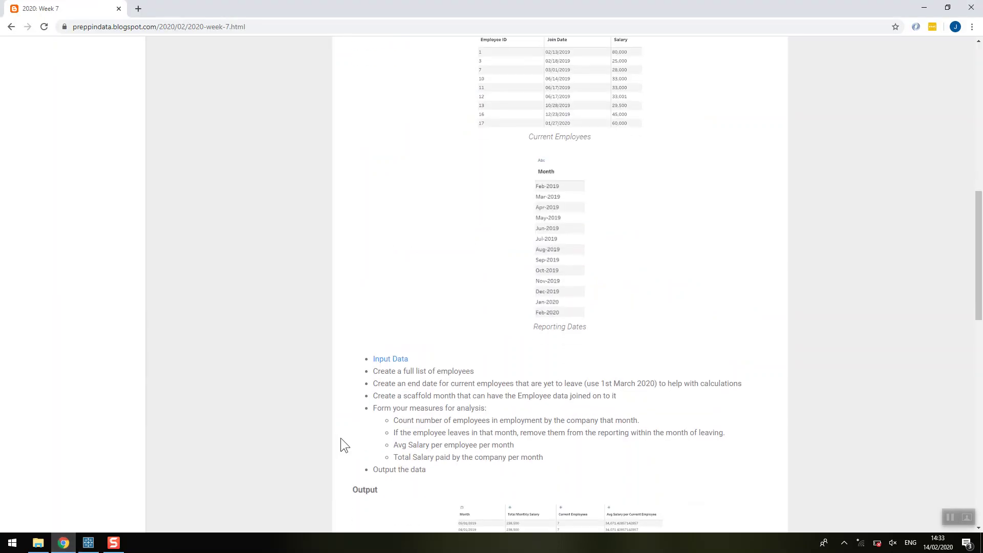
pyautogui.moveTo(398, 433); pyautogui.dragTo(516, 436)
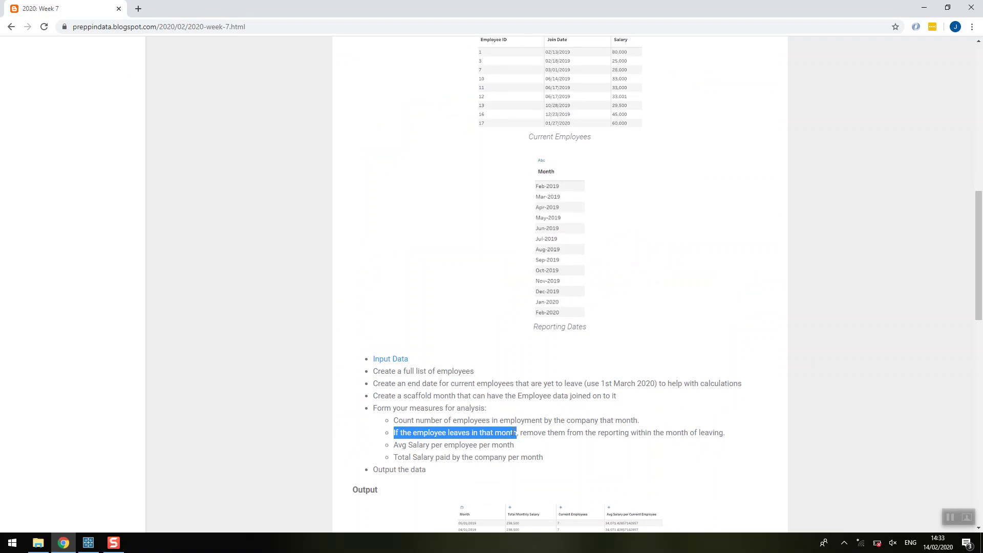
pyautogui.click(537, 435)
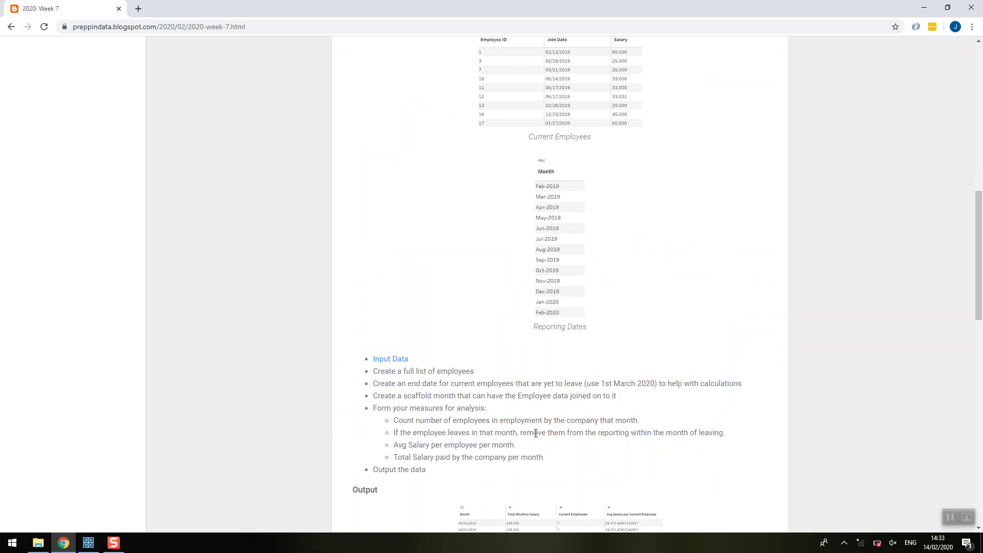
pyautogui.click(90, 547)
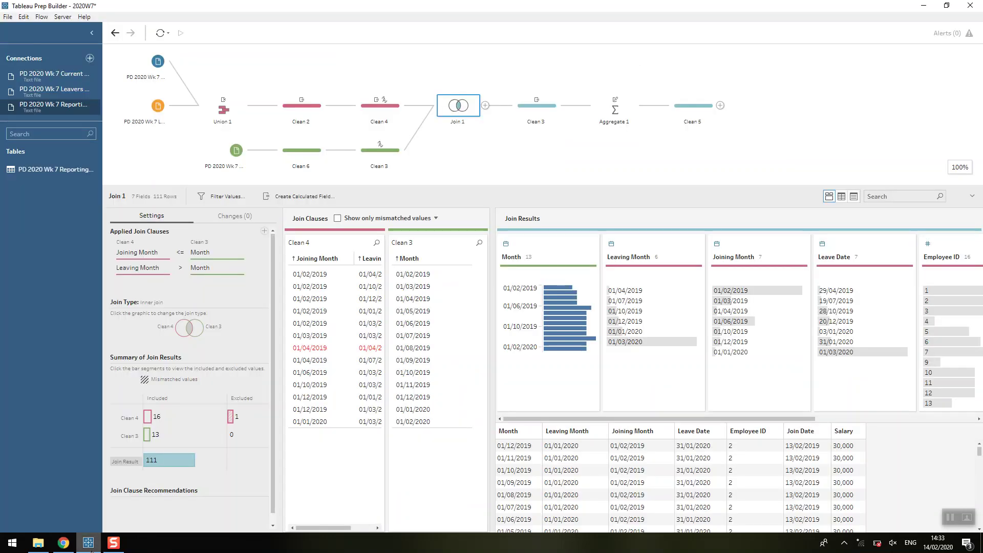
# - Review the Joining Month <= Month clause of Join 1 without changing it, and compare the row counts of Clean 4 and Join 1
pyautogui.click(178, 253)
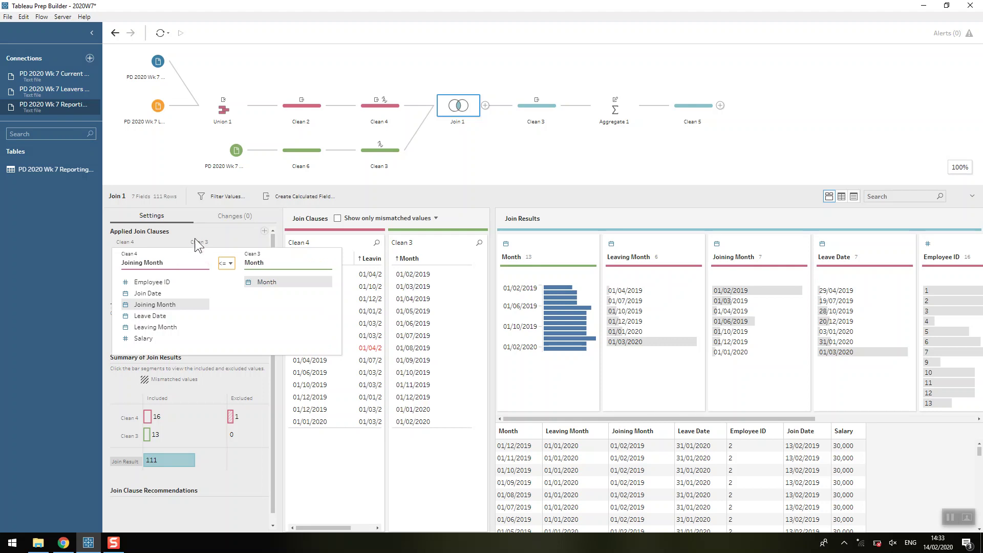
pyautogui.click(188, 239)
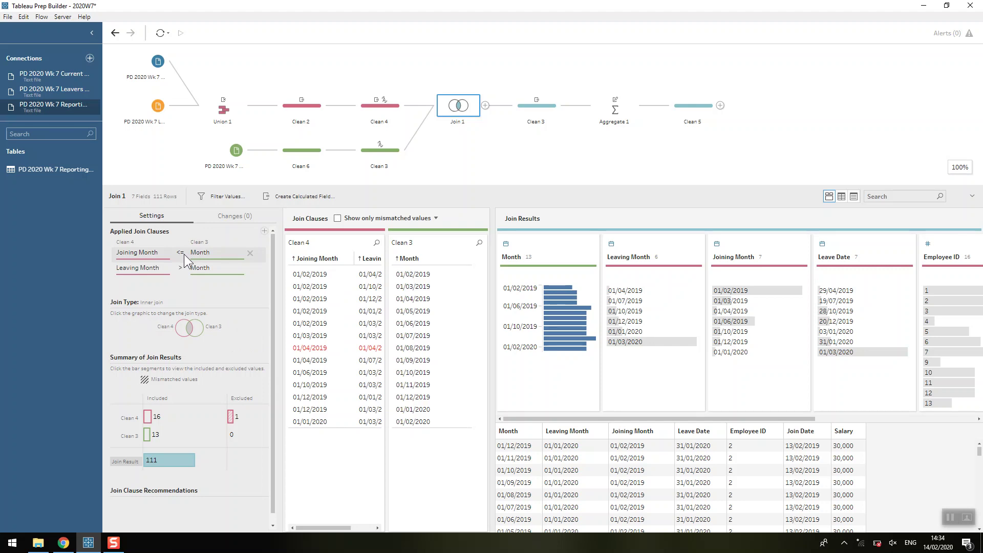
pyautogui.click(370, 114)
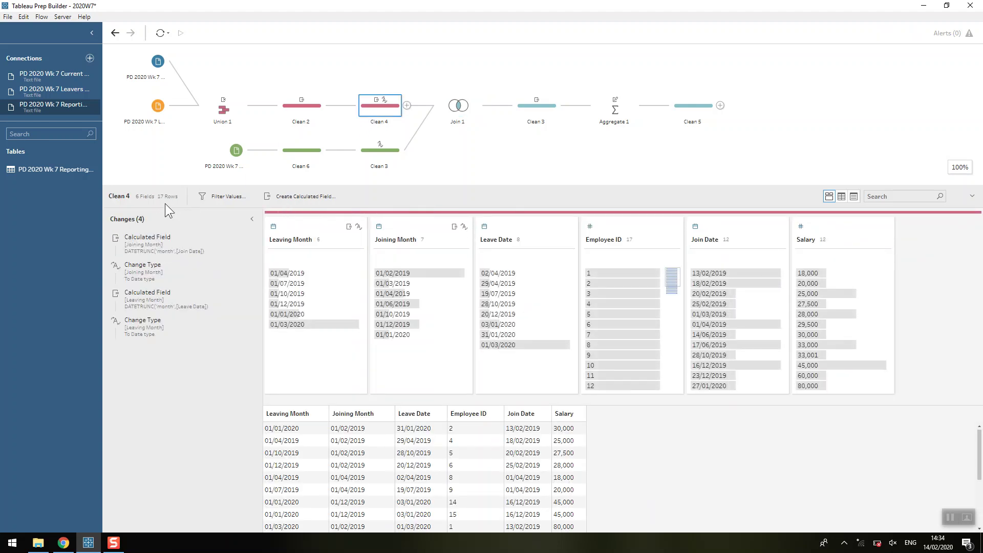
pyautogui.click(457, 105)
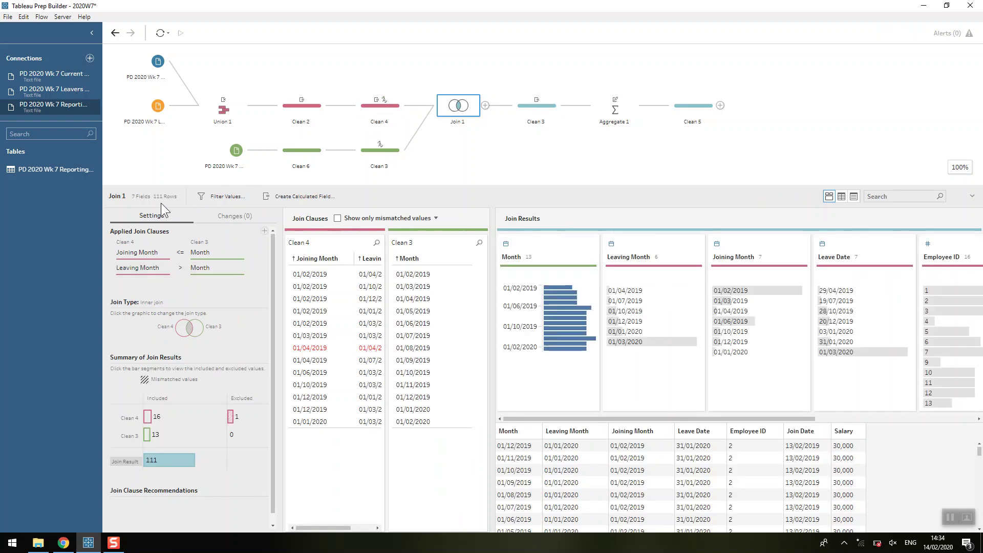
# - Highlight Employee ID 4 in the Clean 3 step after Join 1 and check the employee's Month values against the leave date
pyautogui.click(521, 103)
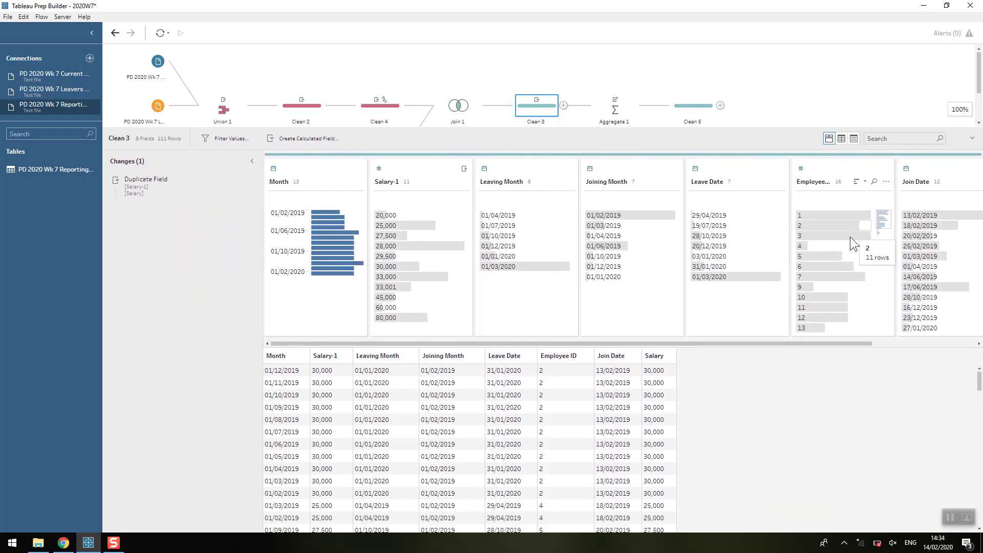
pyautogui.click(803, 246)
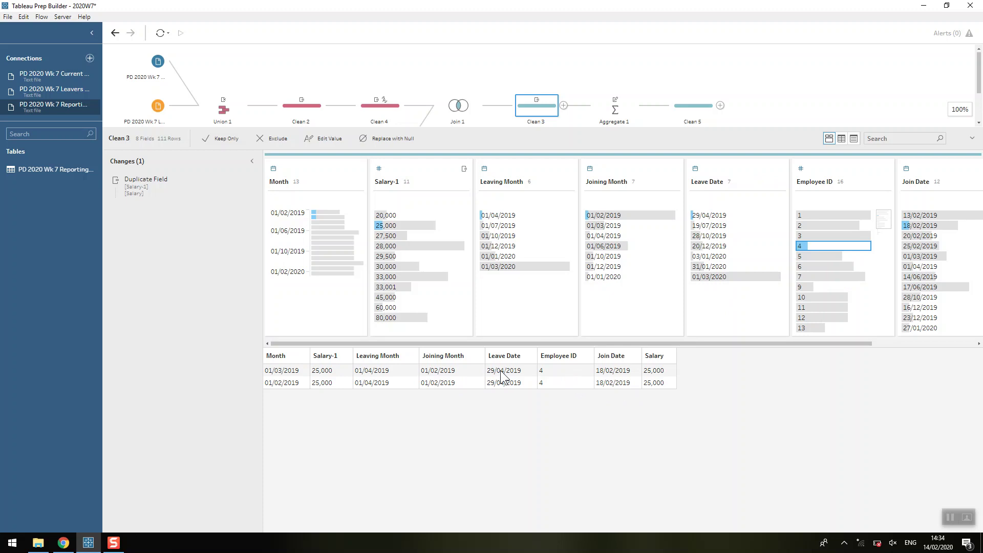
pyautogui.click(279, 384)
pyautogui.click(277, 371)
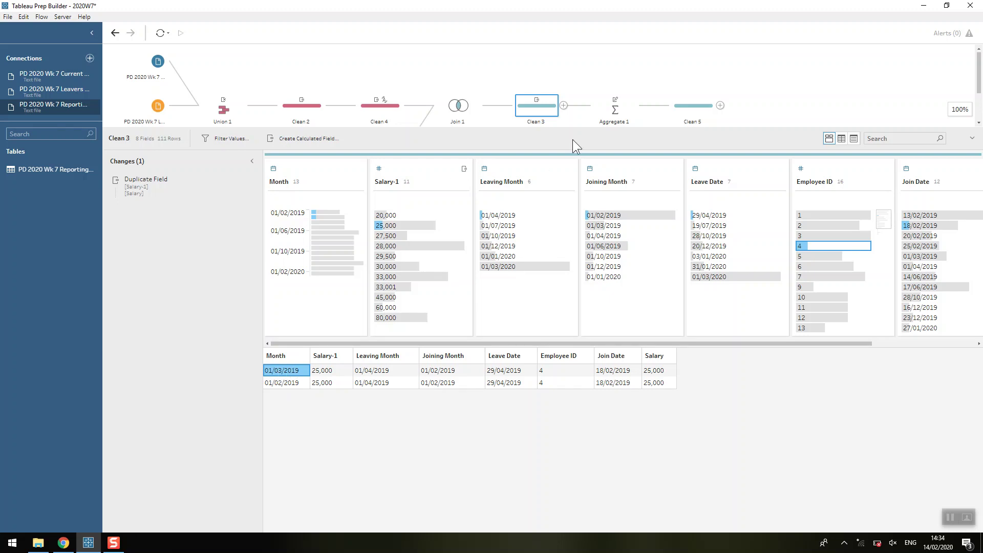
pyautogui.moveTo(574, 130); pyautogui.dragTo(568, 183)
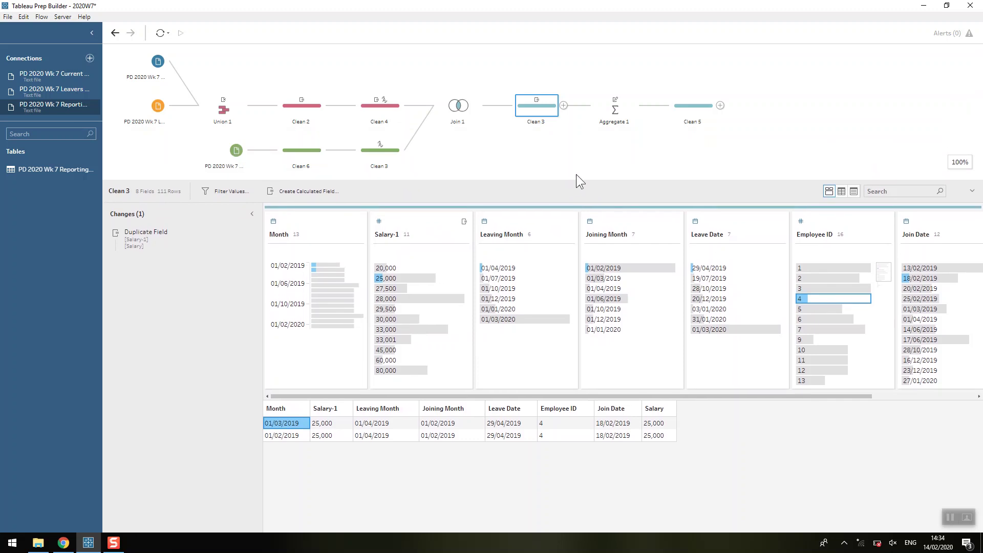
# - Examine the grouped and aggregated fields of Aggregate 1 and the Salary field in the preceding Clean 3 that supplies the duplicate
pyautogui.click(618, 112)
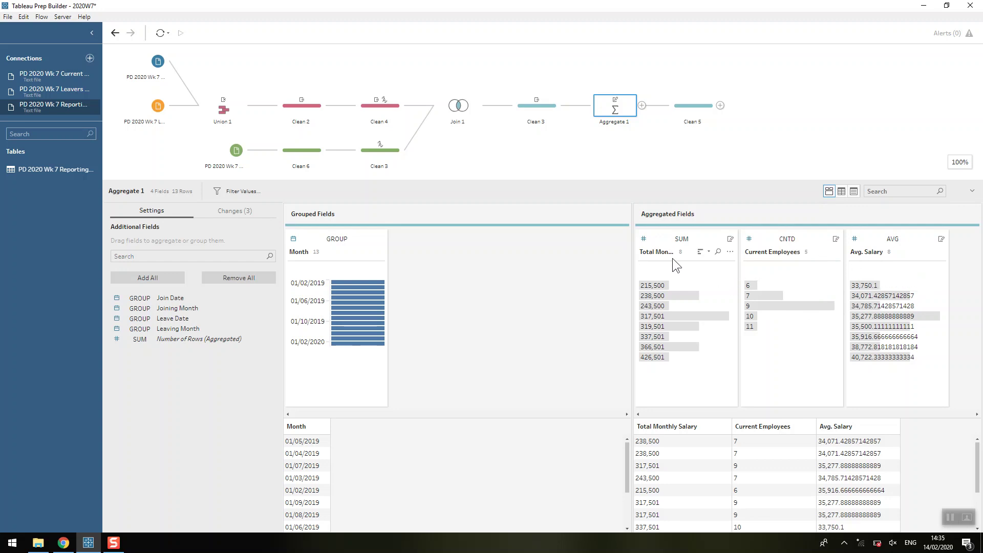
pyautogui.moveTo(686, 346)
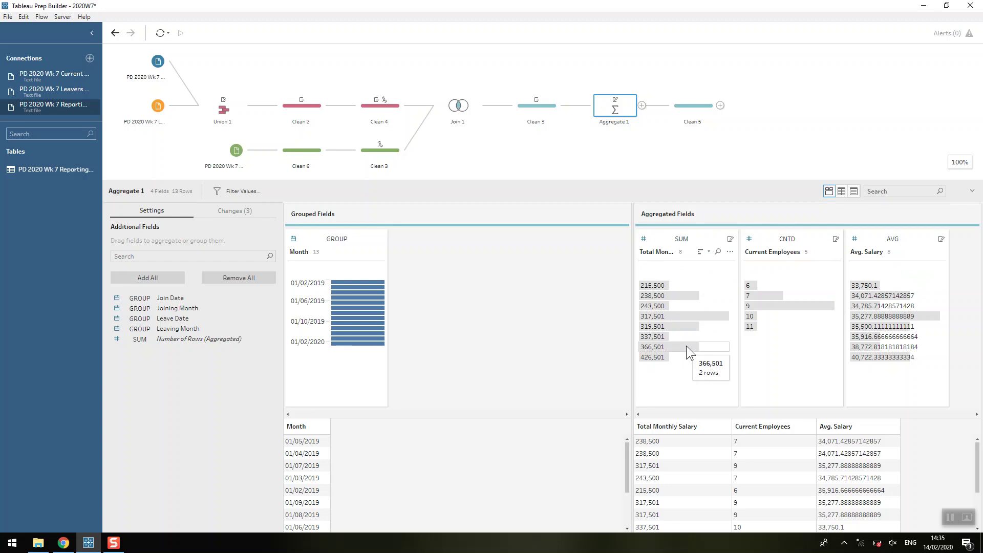
pyautogui.click(542, 105)
pyautogui.moveTo(608, 397); pyautogui.dragTo(740, 395)
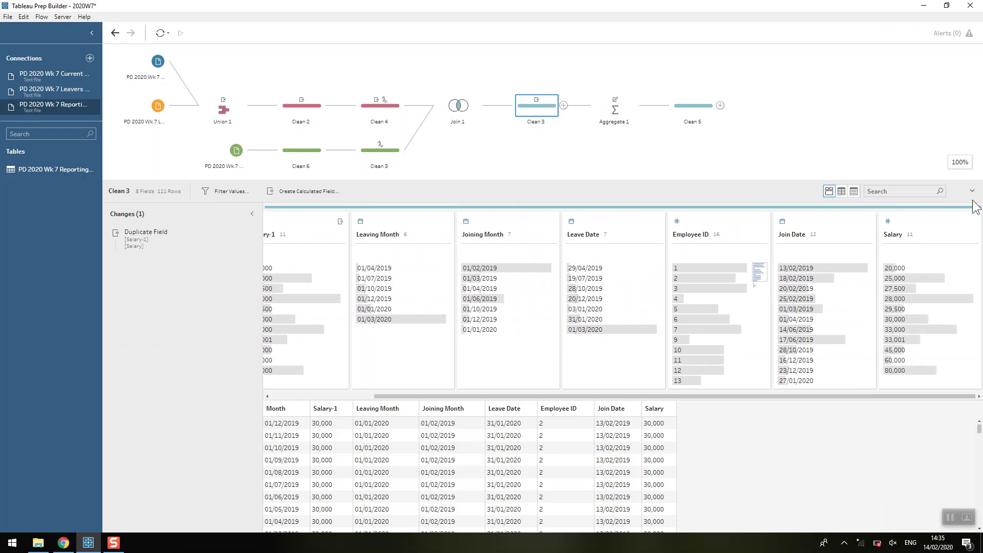
pyautogui.click(953, 217)
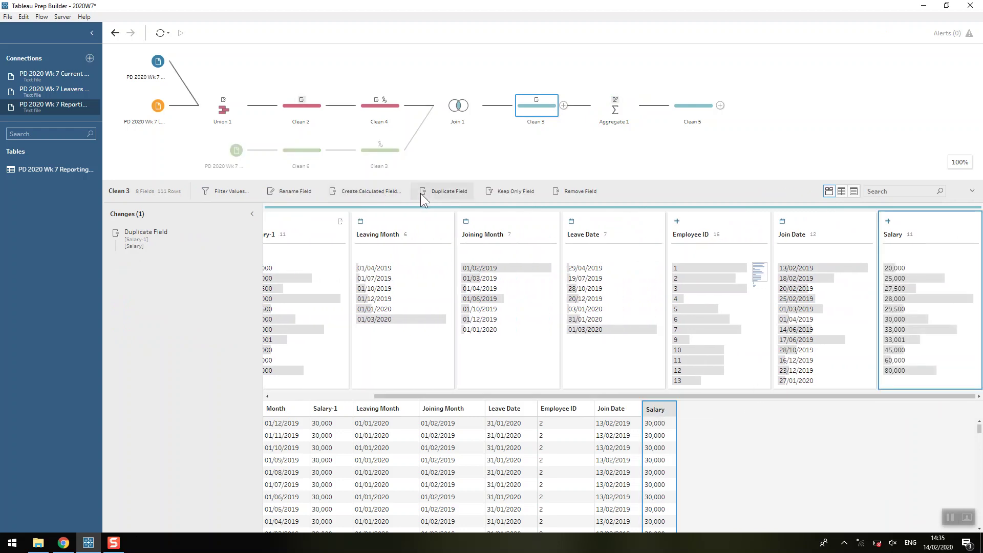
pyautogui.click(617, 111)
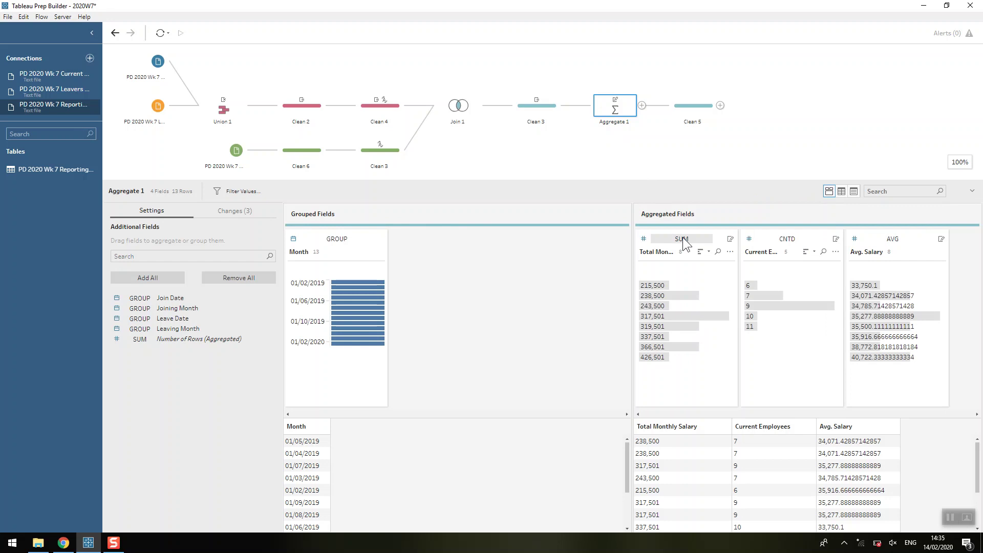
# - Examine the final monthly salary and headcount rows in Clean 5, enlarging the data area to fit them
pyautogui.click(692, 105)
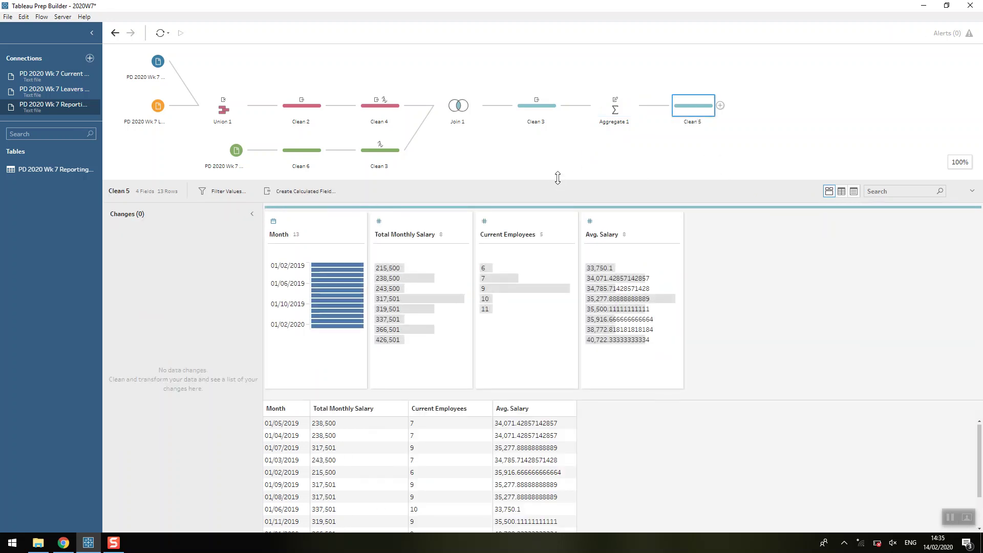
pyautogui.moveTo(559, 182); pyautogui.dragTo(557, 123)
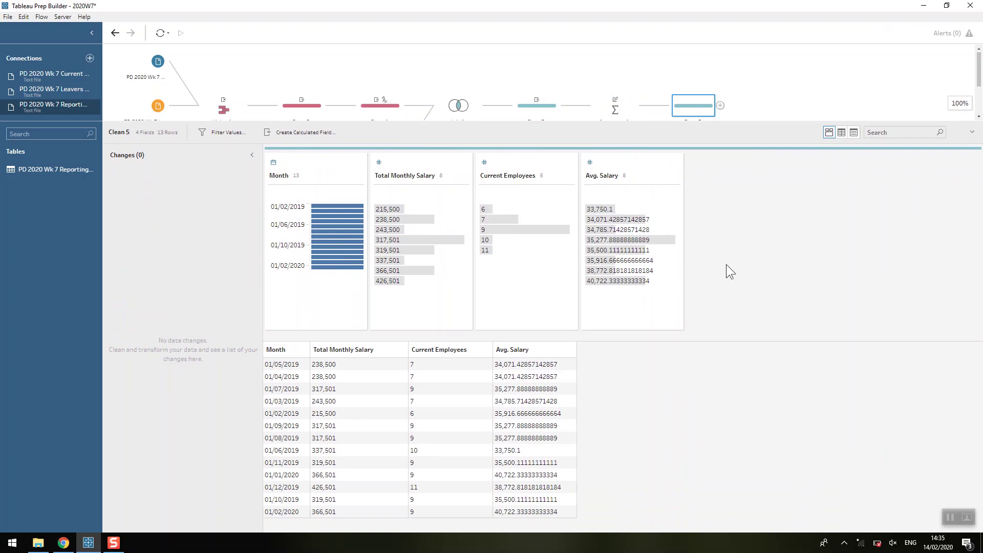